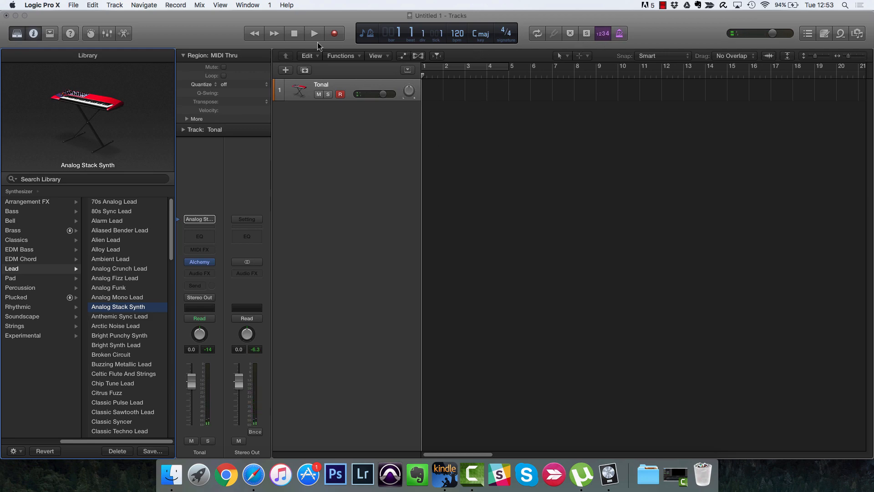
left_click(334, 34)
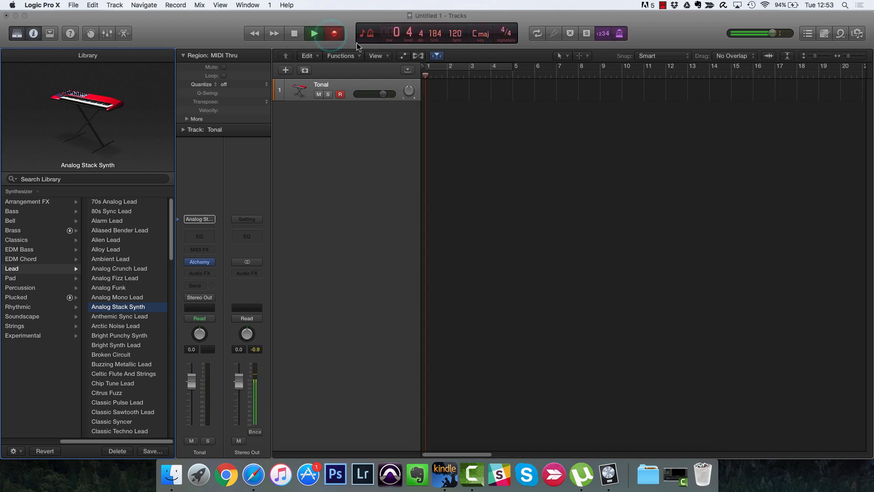
key("space")
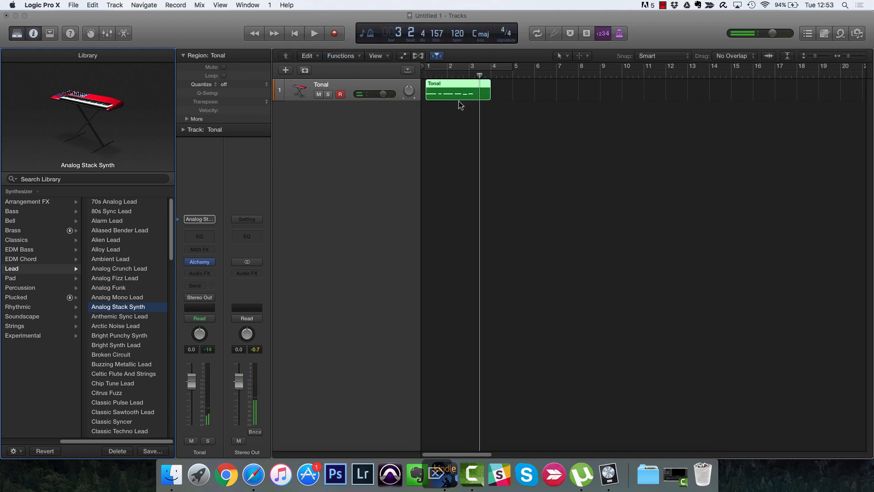
left_click(459, 100)
key("Delete")
- Record a two-bar melody on the Tonal track from the start of the project
key("Return")
left_click(335, 35)
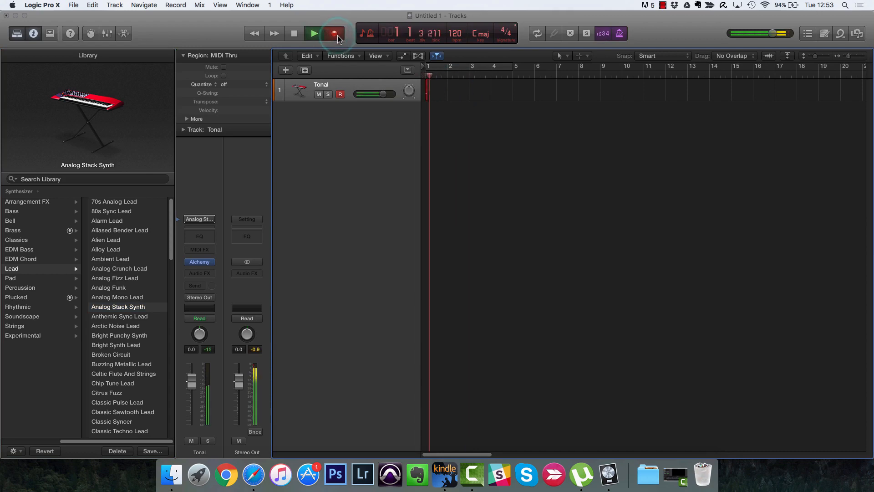
key("space")
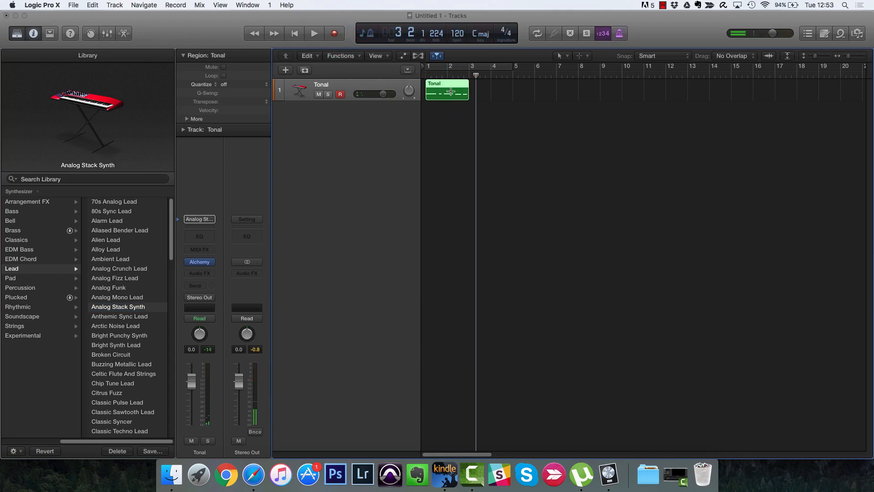
- Loop the recorded Tonal region out to bar 5 and set its quantize to 1/8 Note
left_click_drag(470, 82, 501, 67)
key("p")
key("Return")
key("space")
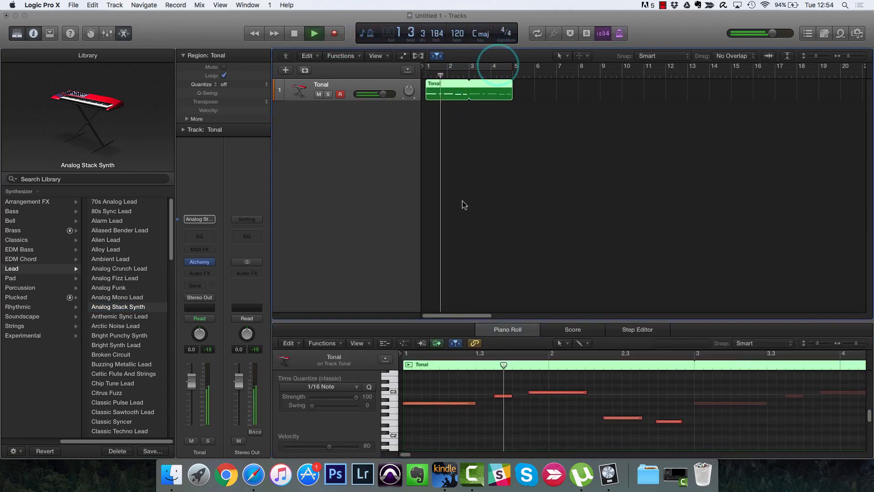
left_click(244, 84)
left_click(227, 111)
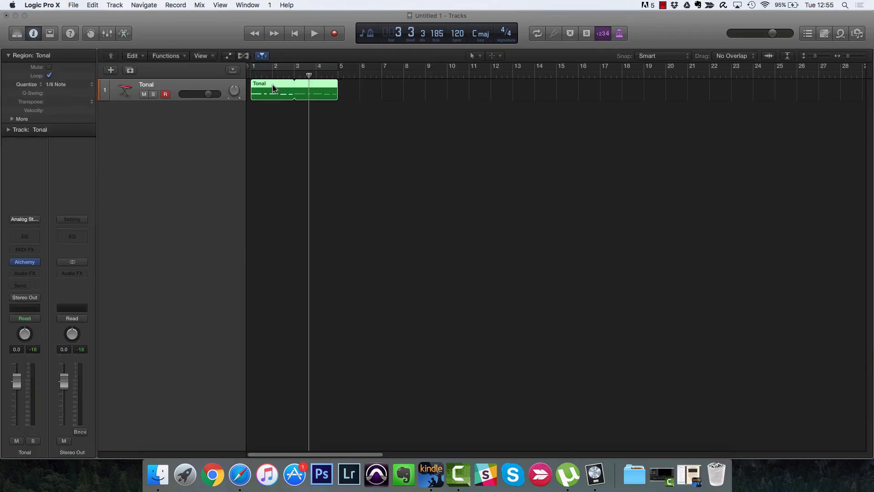
- Open the Tonal region in an enlarged Piano Roll and show the MIDI Draw area with Note Velocity
double_click(274, 88)
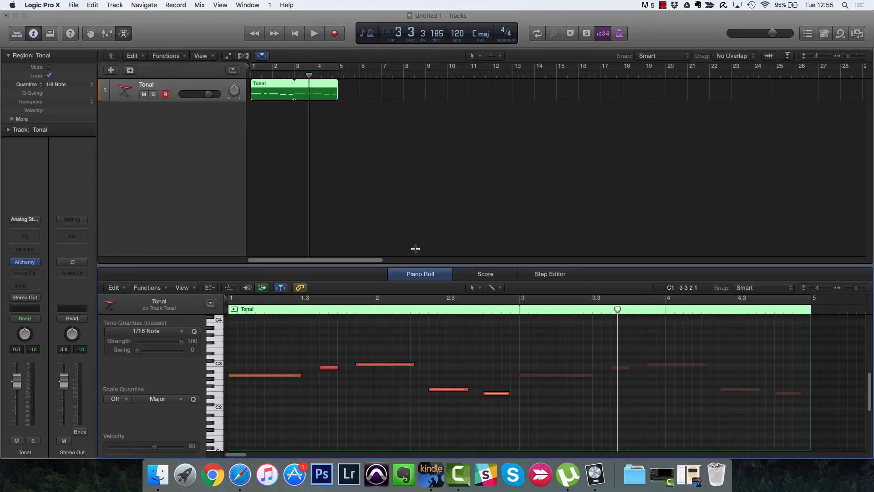
left_click_drag(406, 265, 404, 153)
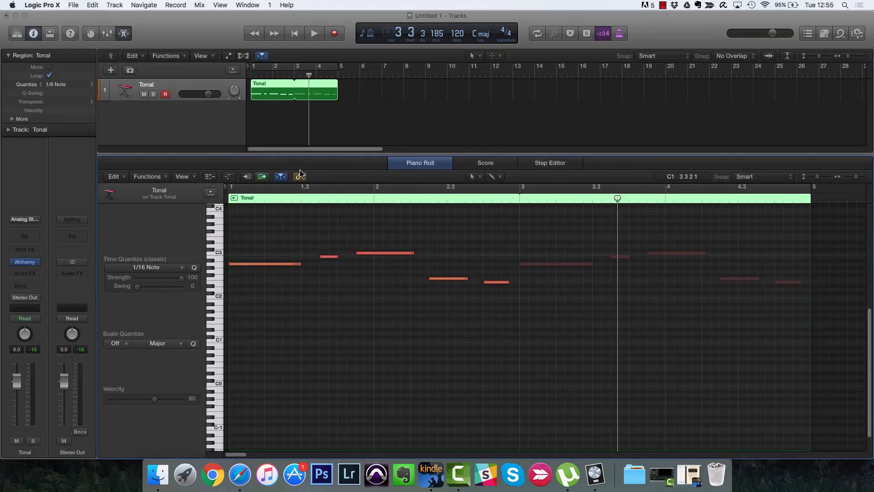
left_click(229, 176)
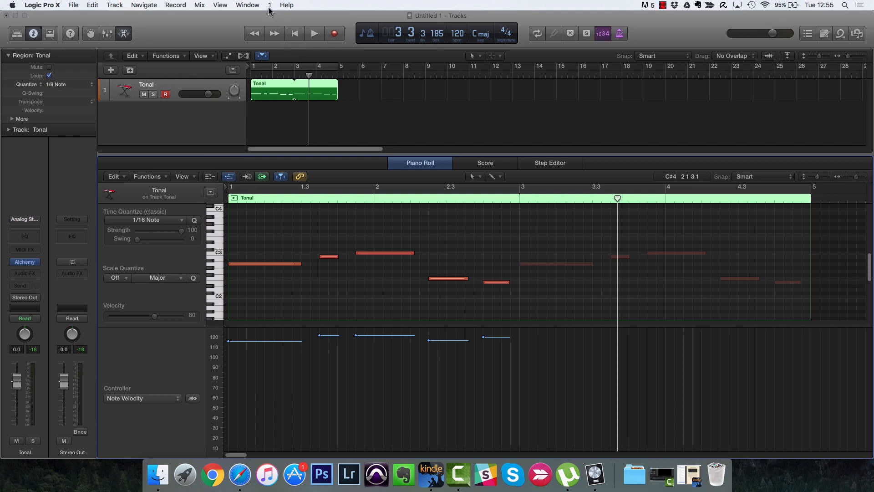
- Open the Piano Roll in a separate window
key("super+4")
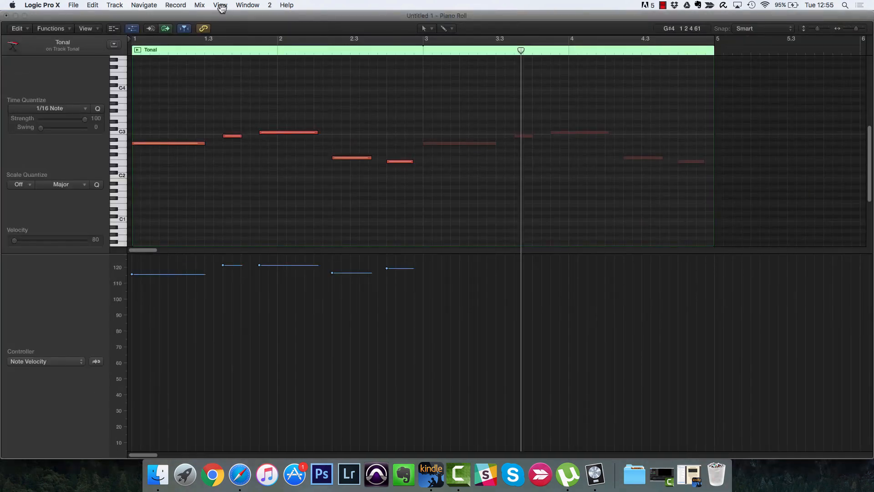
left_click(247, 5)
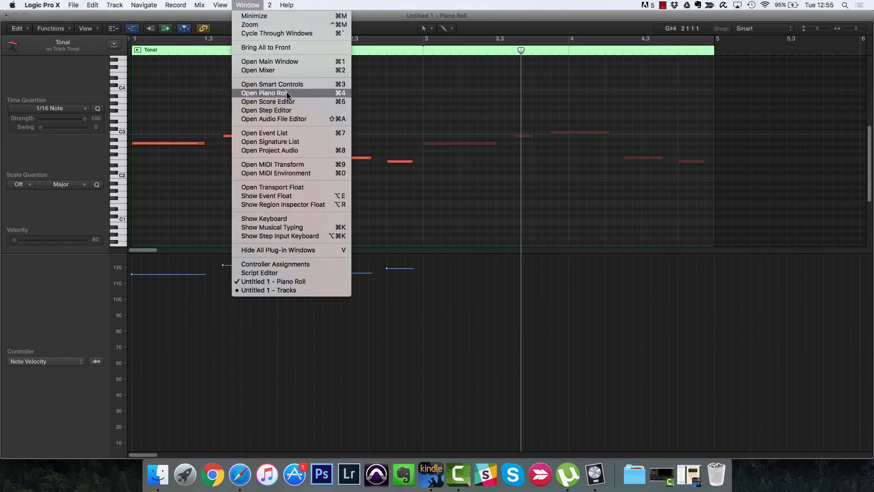
left_click(247, 5)
left_click(247, 5)
left_click(246, 5)
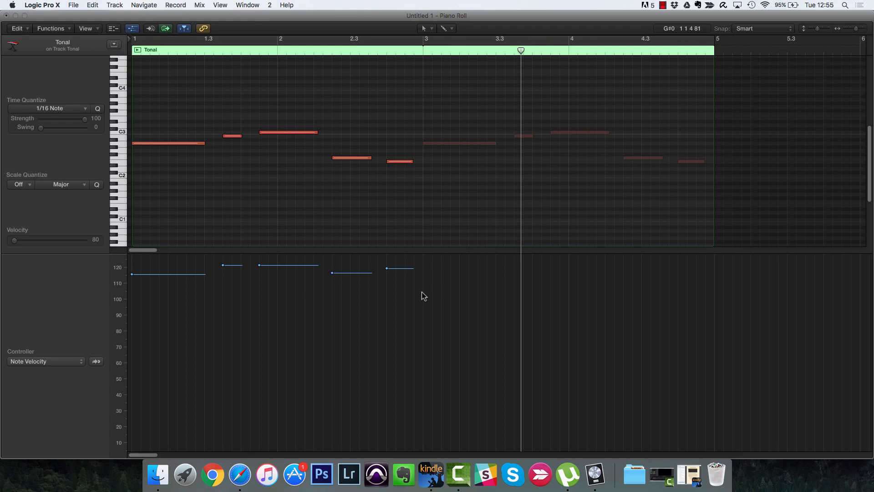
- Lower the velocities of the first three notes individually to about 88, 109 and 98
scroll(277, 301, "up", 5)
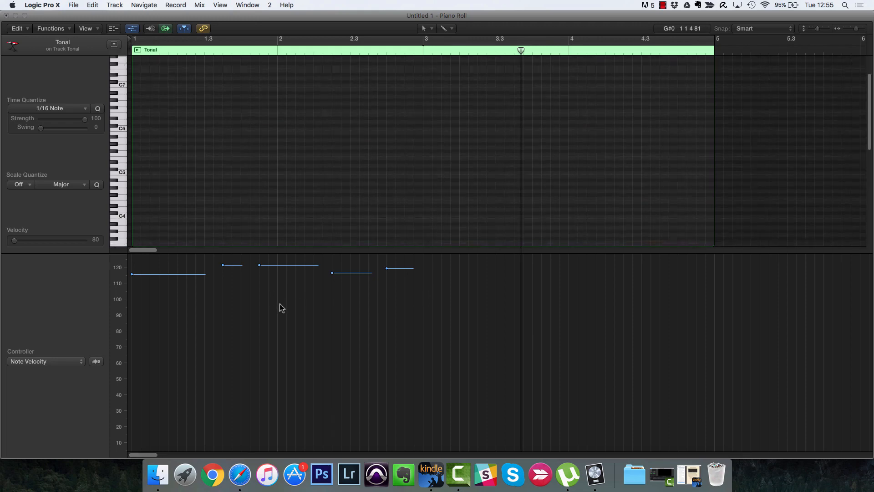
scroll(308, 186, "down", 3)
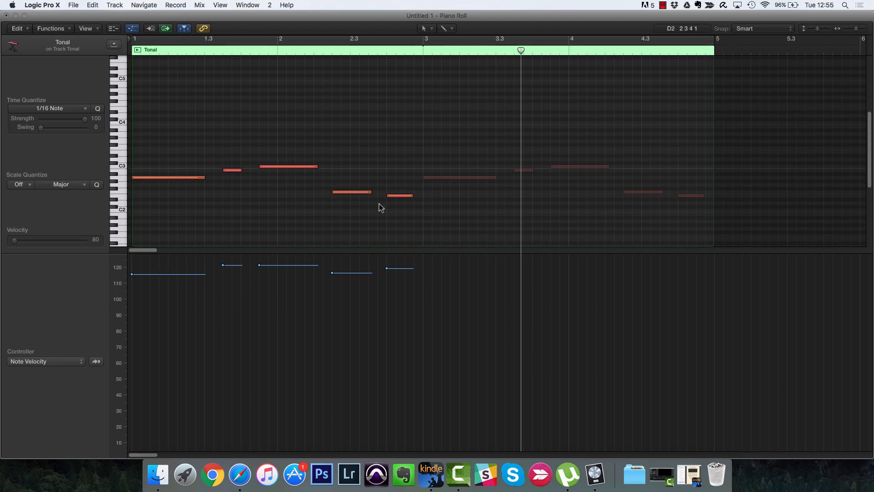
left_click(181, 274)
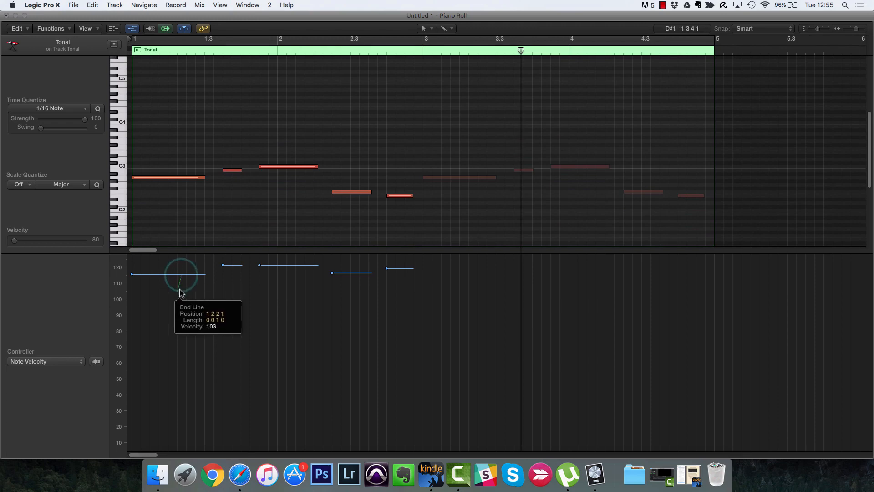
left_click_drag(132, 274, 132, 319)
left_click_drag(223, 265, 223, 272)
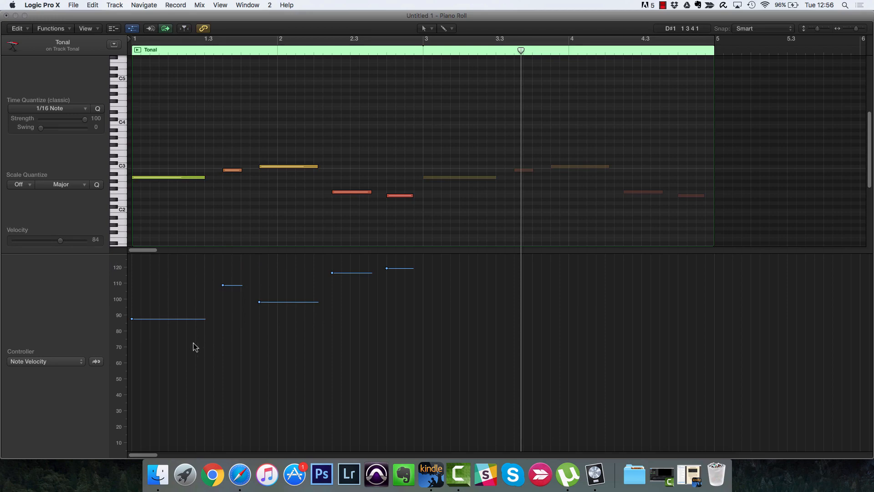
- Draw a rising velocity line across the notes and lower the first note's velocity to about 62
left_click(132, 375)
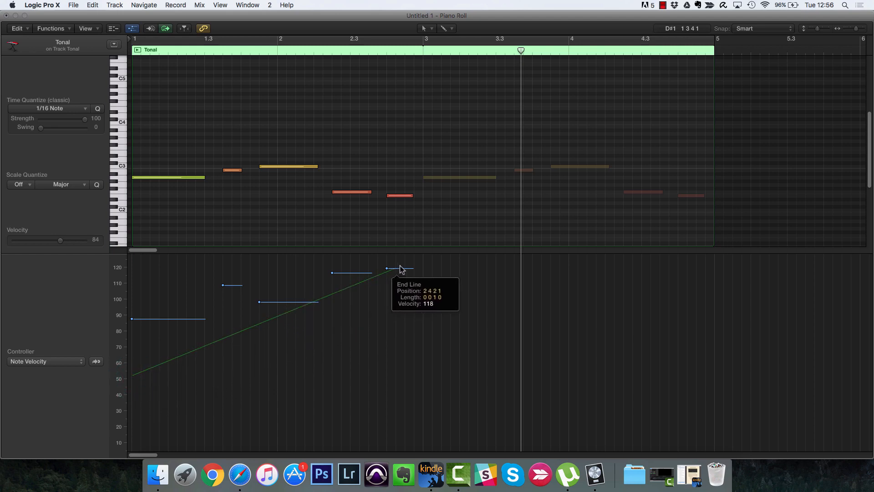
left_click(416, 263)
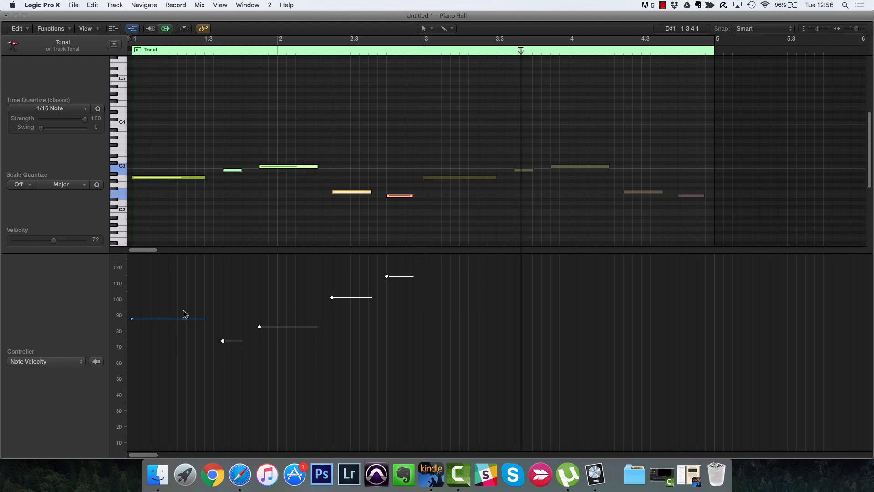
left_click_drag(133, 320, 151, 360)
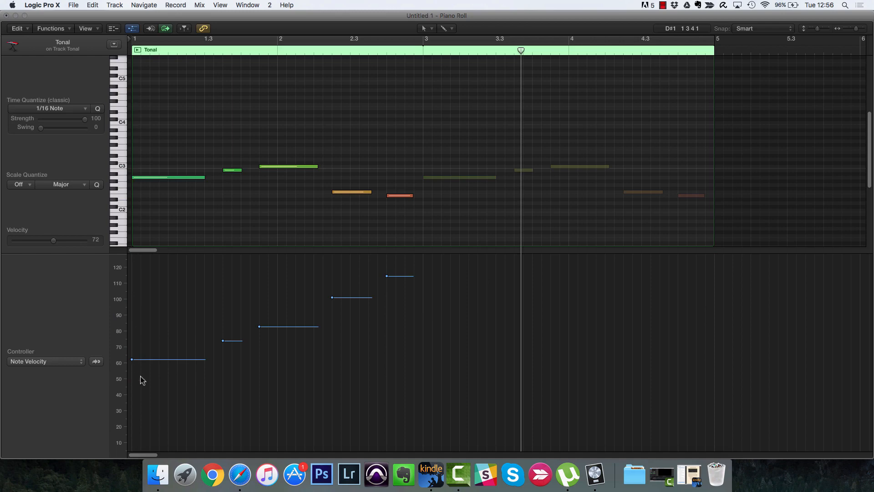
- Redraw the rising velocity line and lower the four selected notes together until the velocity setting is 25
left_click(141, 377)
left_click(400, 277)
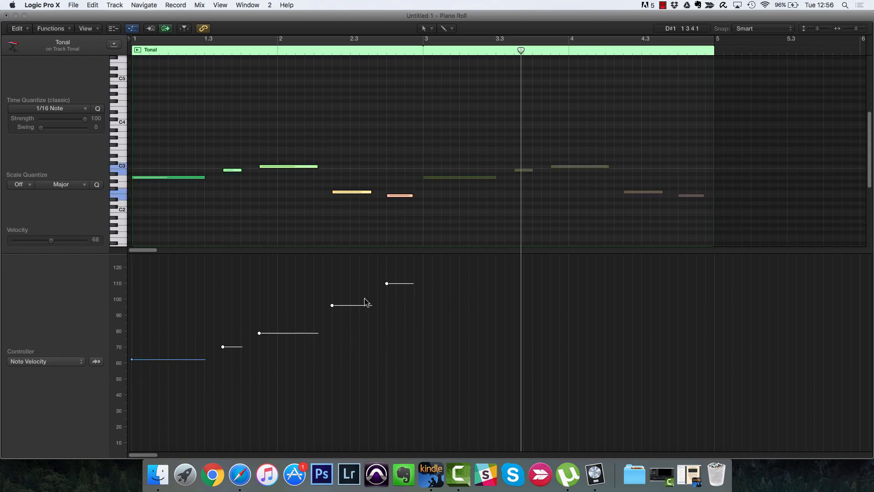
left_click_drag(386, 284, 411, 346)
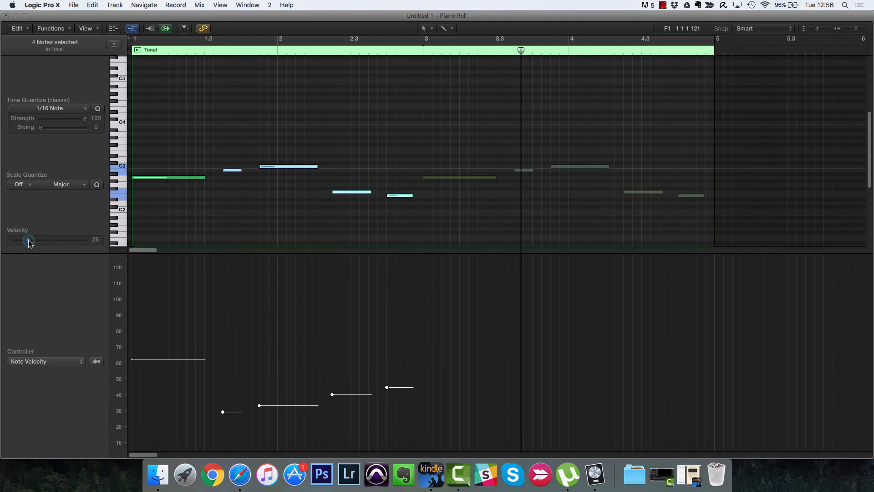
mouse_move(29, 243)
left_mouse_down()
mouse_move(61, 242)
mouse_move(27, 241)
left_mouse_up()
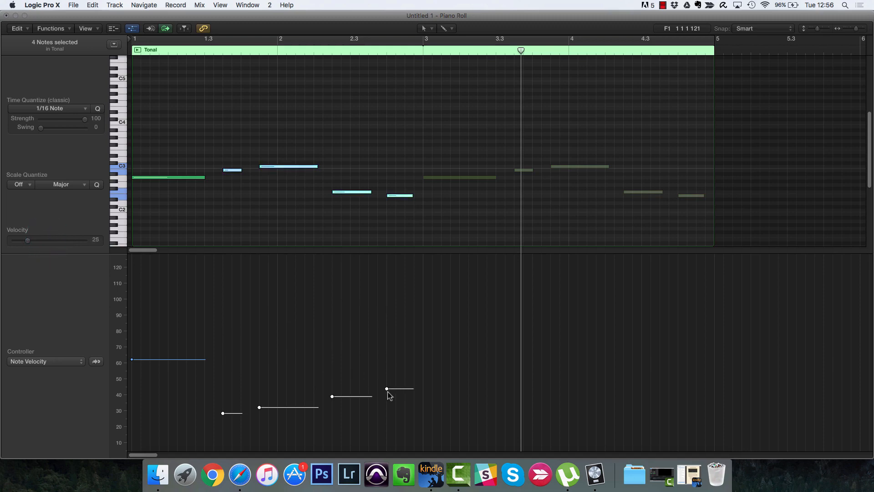
- Rescale the velocities of the four selected notes proportionally, bringing the last note to about 105
left_click_drag(386, 389, 387, 302)
left_click_drag(58, 243, 45, 255)
left_click_drag(387, 346, 387, 290)
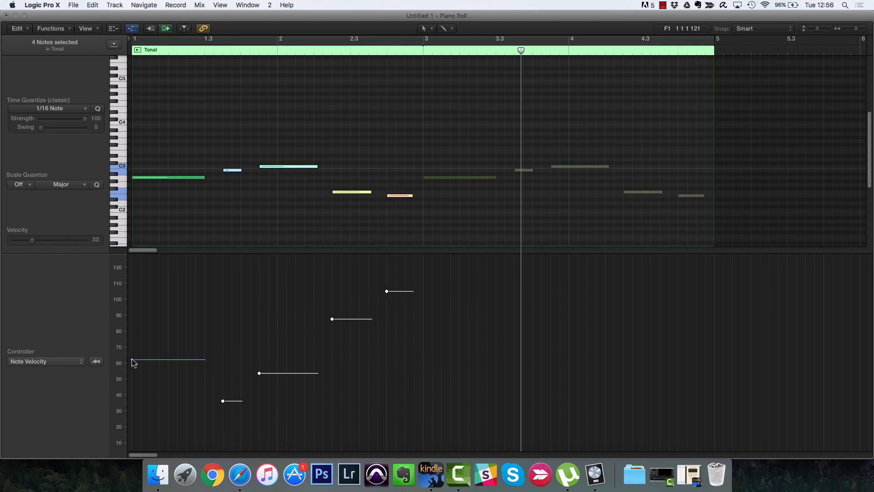
- Nudge the first note slightly to the right, drop its velocity to about 10, and play the result
left_click_drag(148, 179, 150, 179)
left_click_drag(135, 362, 159, 419)
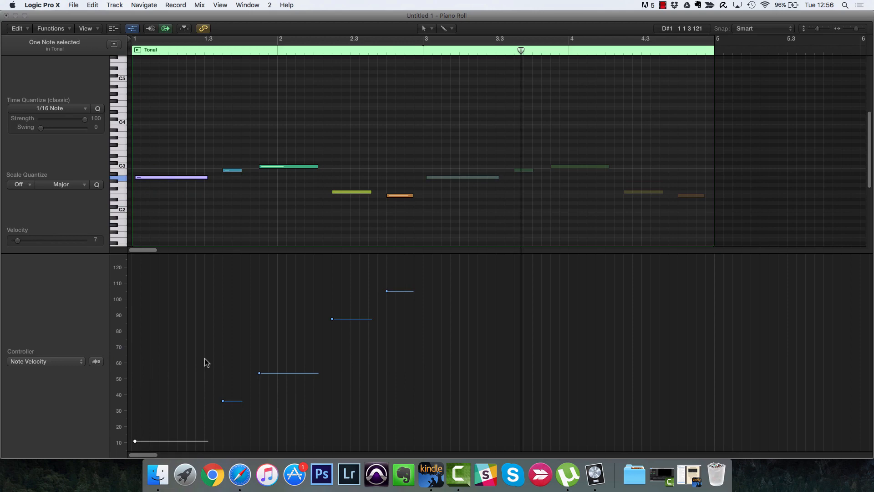
key("space")
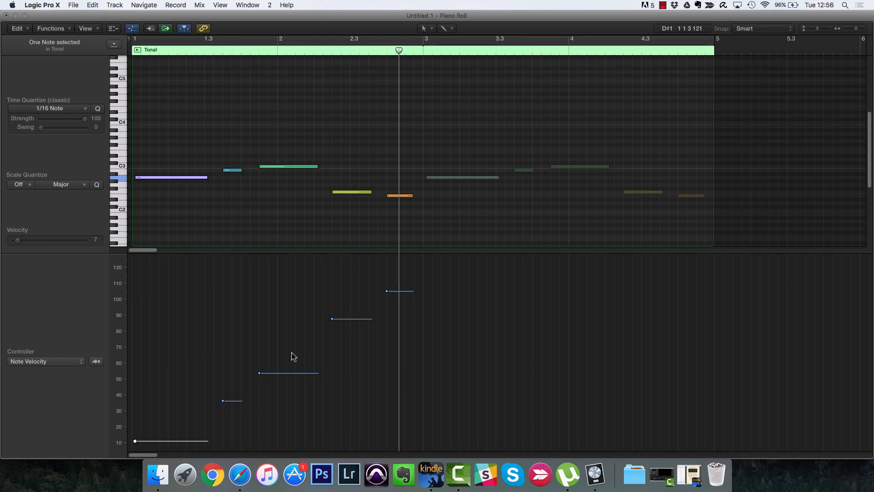
- Draw a falling velocity line from about 120 on the first note to about 20 on the last and play it
left_click(130, 267)
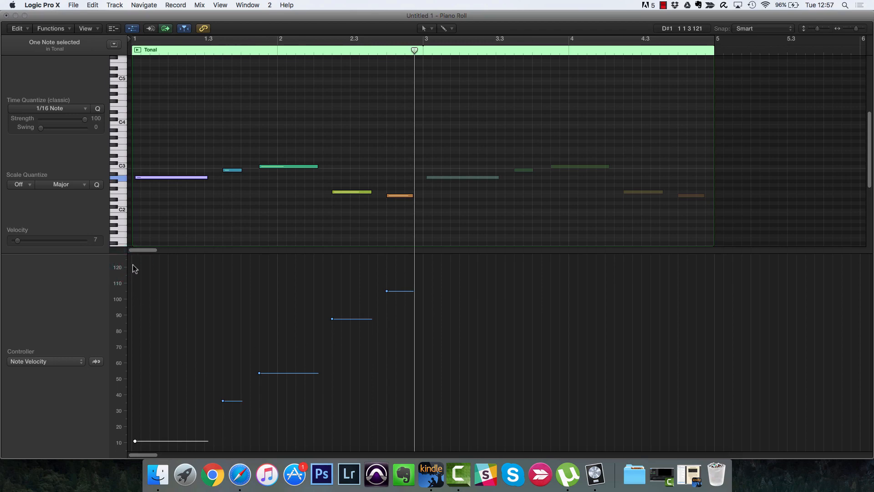
left_click(412, 429)
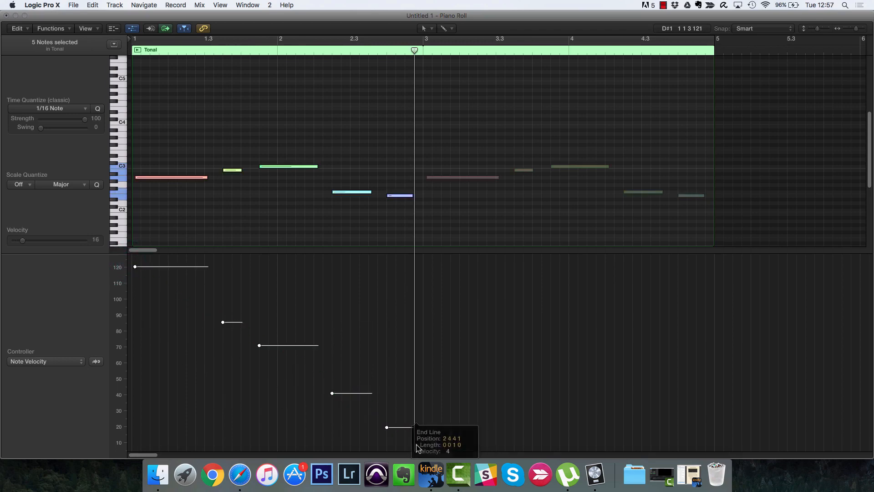
key("space")
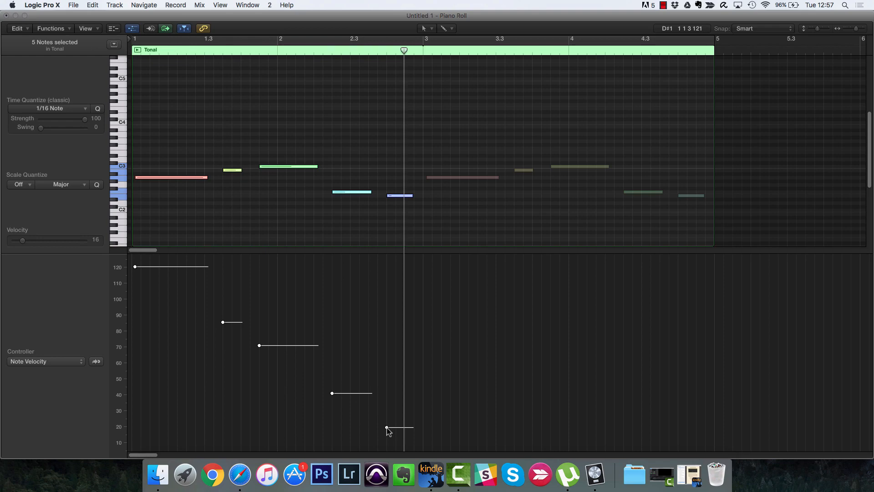
- Scale all five velocities down proportionally, then raise them together to a velocity setting of 54 and play the result
left_click_drag(259, 346, 255, 424)
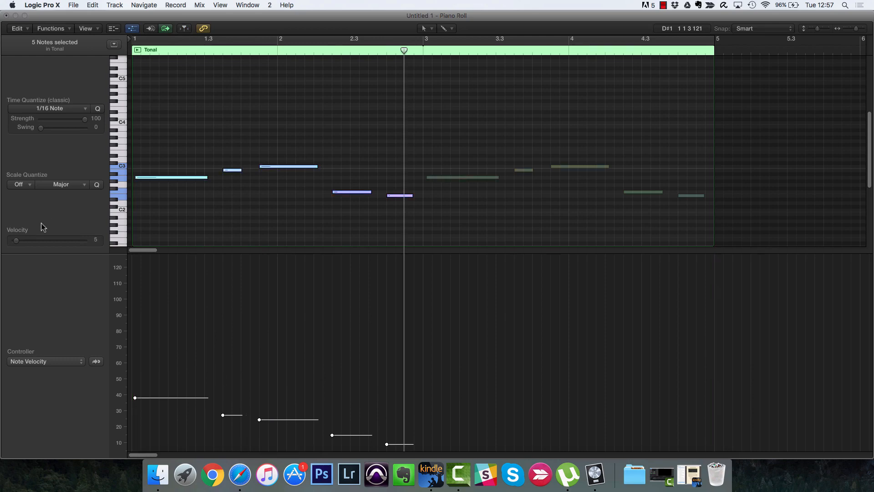
left_click_drag(16, 241, 46, 243)
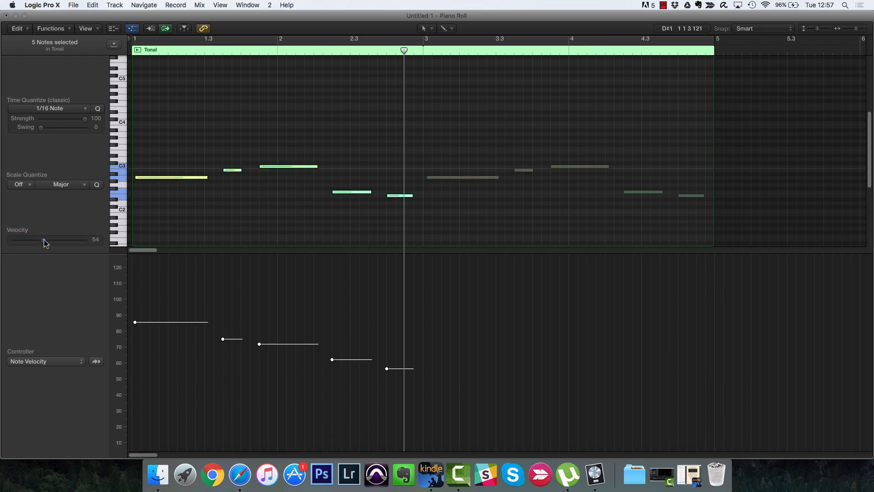
key("shift+space")
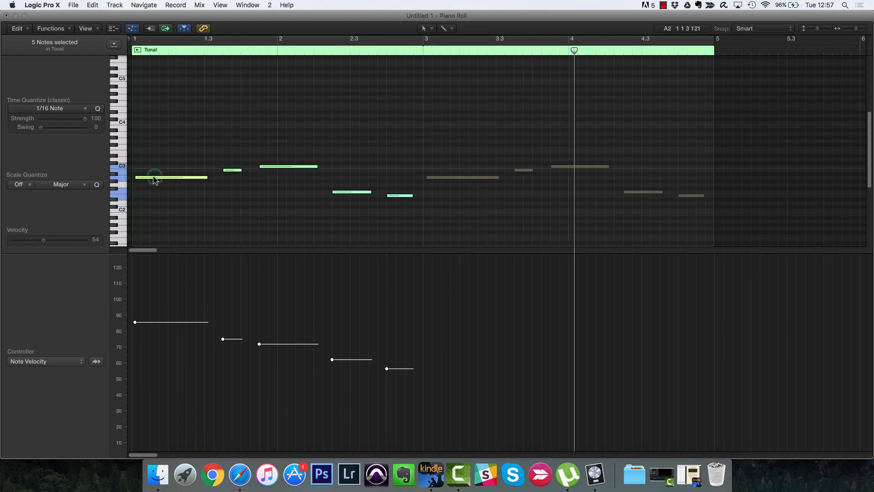
left_click_drag(153, 176, 155, 181)
left_click(153, 195)
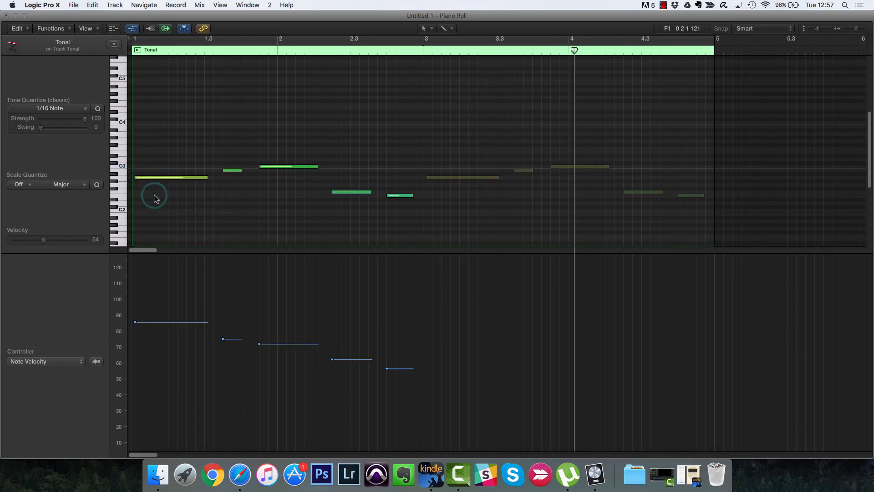
- Show Pitch Bend in MIDI Draw and add three curve points along the first note, placing the third at the note's end
left_click(71, 363)
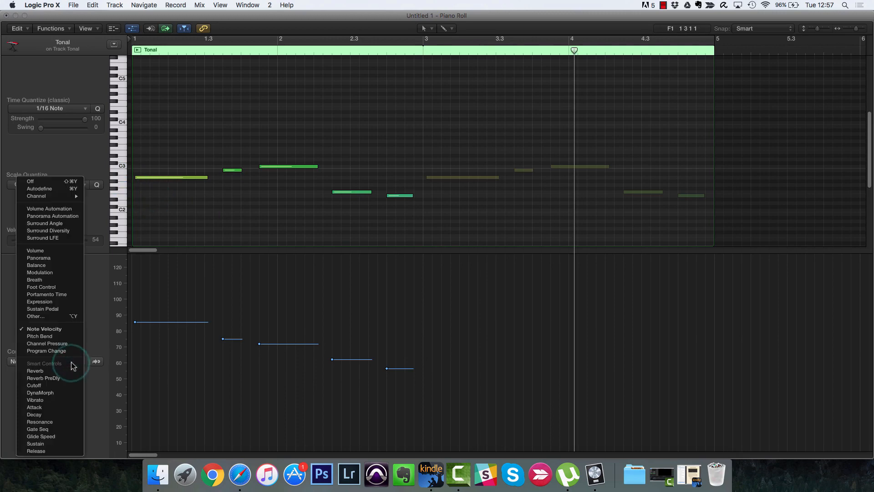
left_click(54, 336)
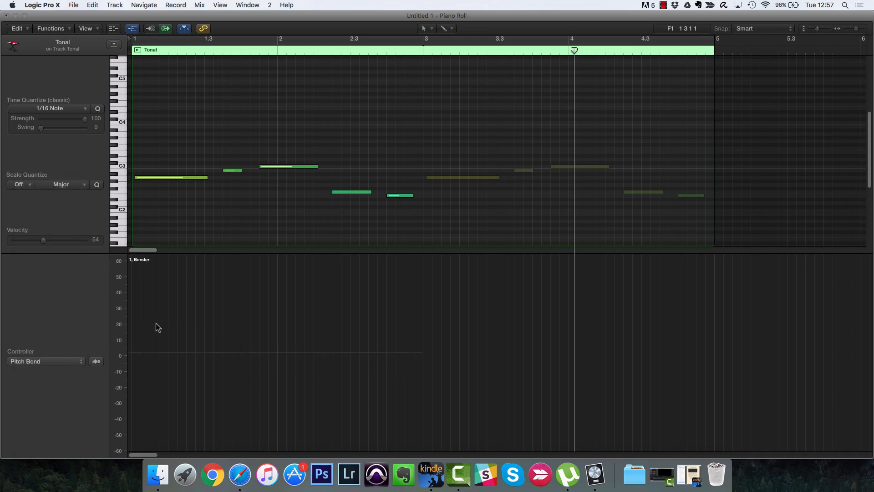
left_click(133, 353)
left_click(150, 352)
left_click(187, 353)
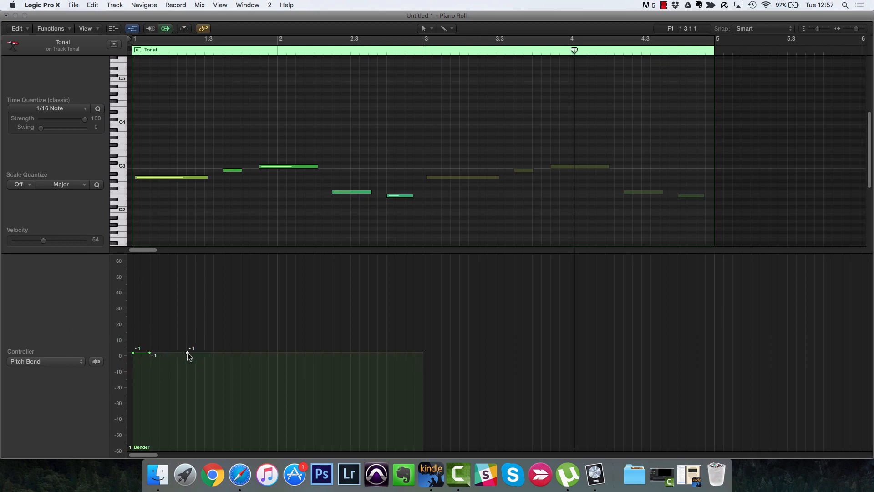
left_click_drag(187, 352, 211, 352)
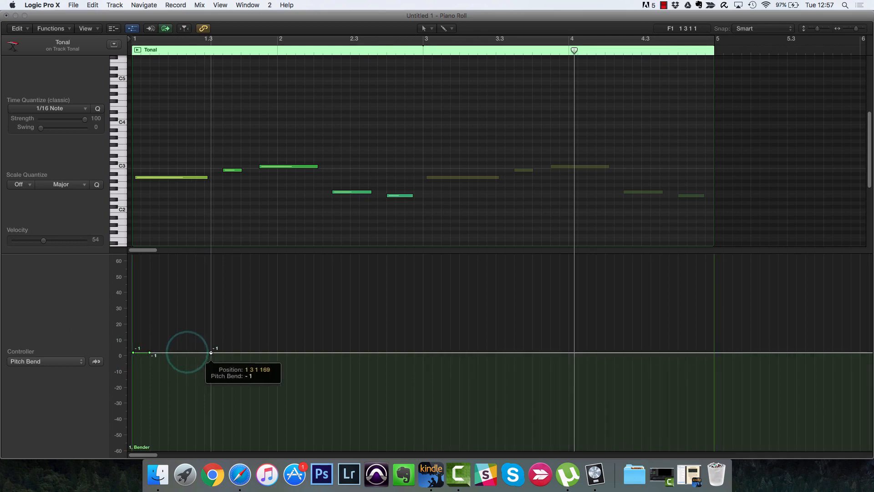
- Raise the second and third pitch bend points to 0 and play the region
left_click_drag(134, 352, 150, 352)
left_click(134, 351)
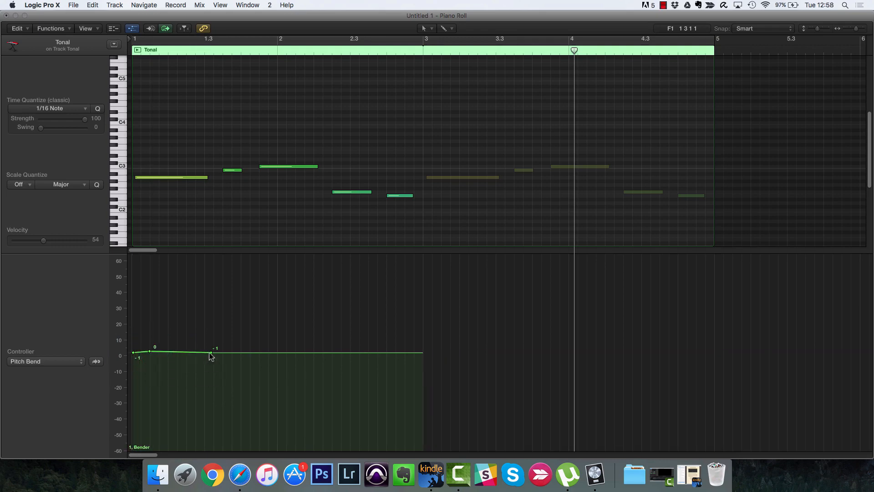
left_click_drag(212, 354, 210, 351)
key("space")
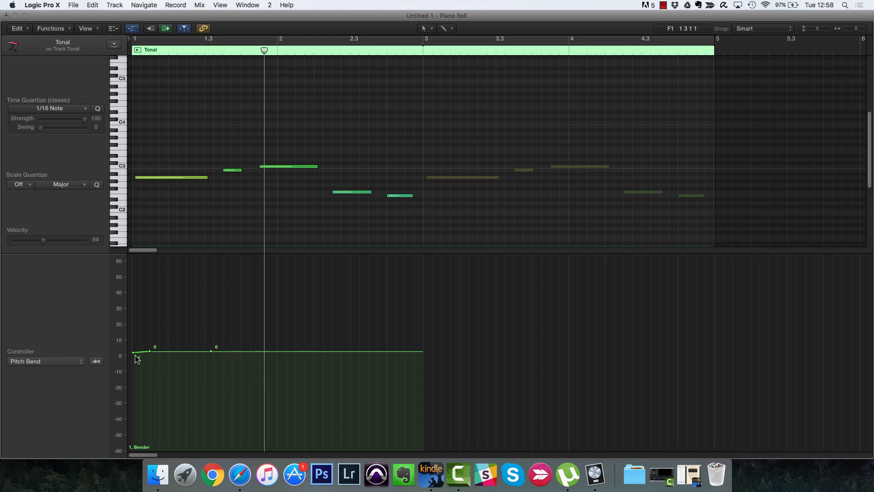
key("space")
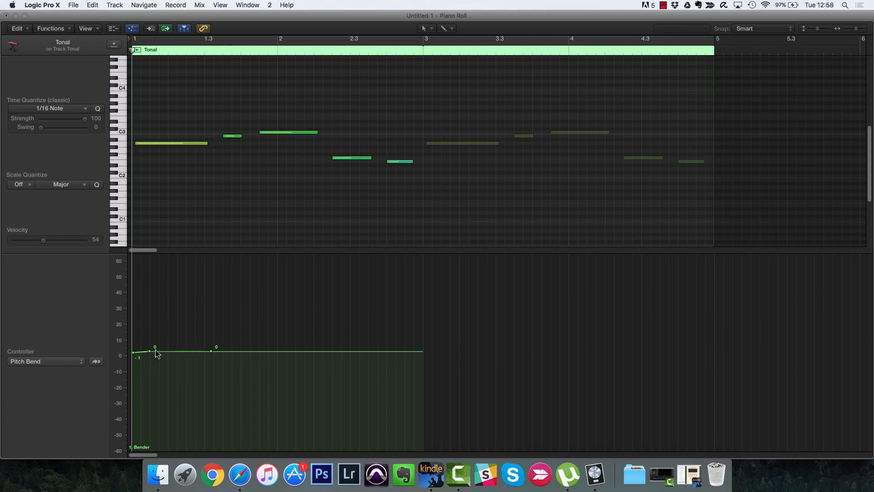
- Replace the track's Alchemy instrument with a stereo ES2 and audition its presets, including Hammer Lead and Analog Horns
key("1")
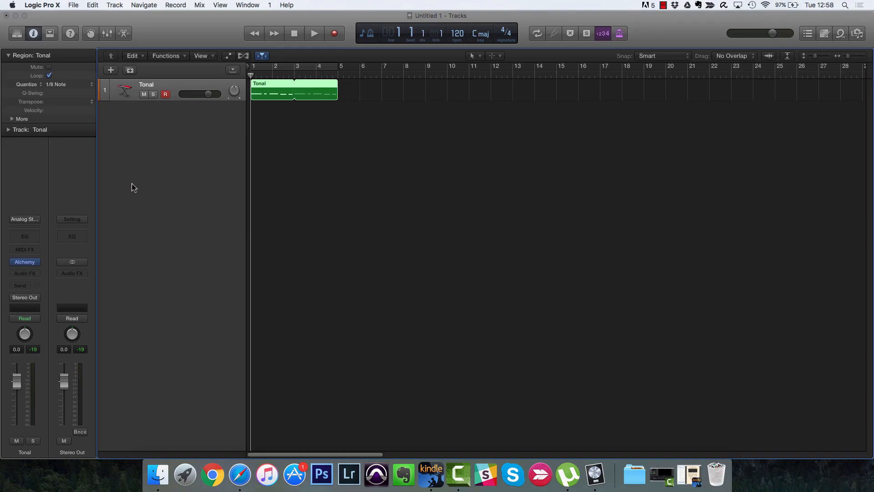
left_click(29, 263)
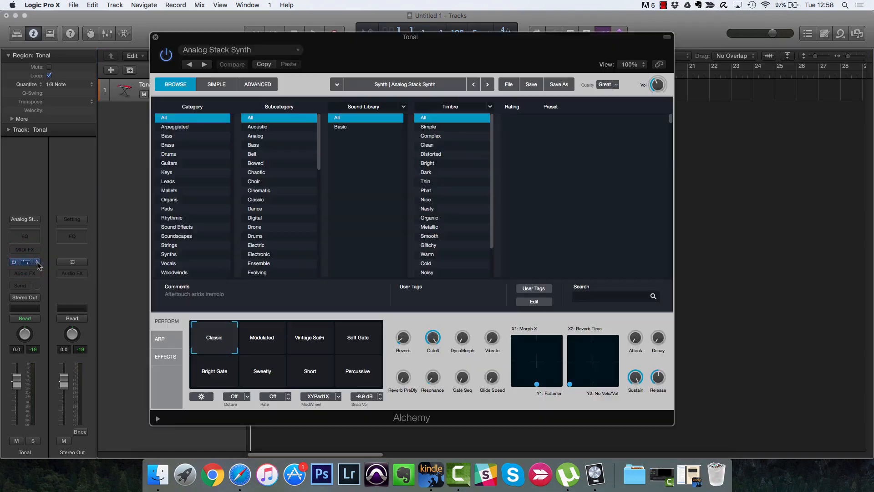
left_click(36, 262)
mouse_move(44, 340)
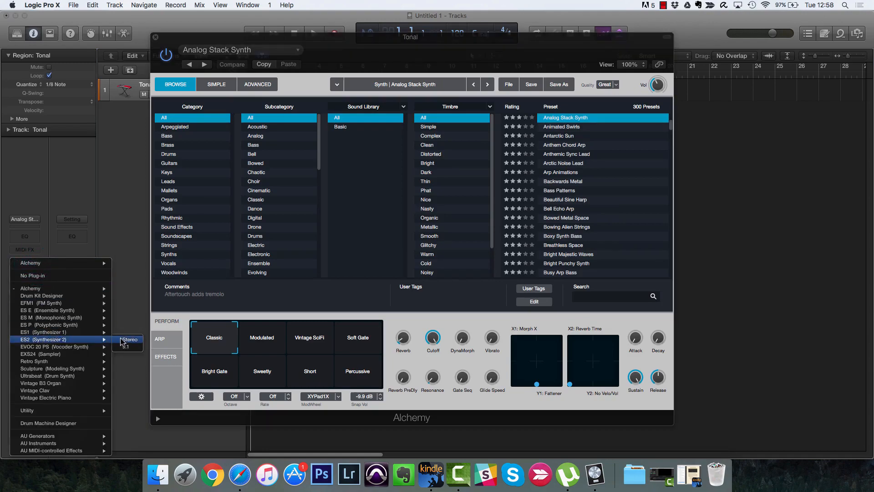
left_click(123, 340)
left_click(212, 49)
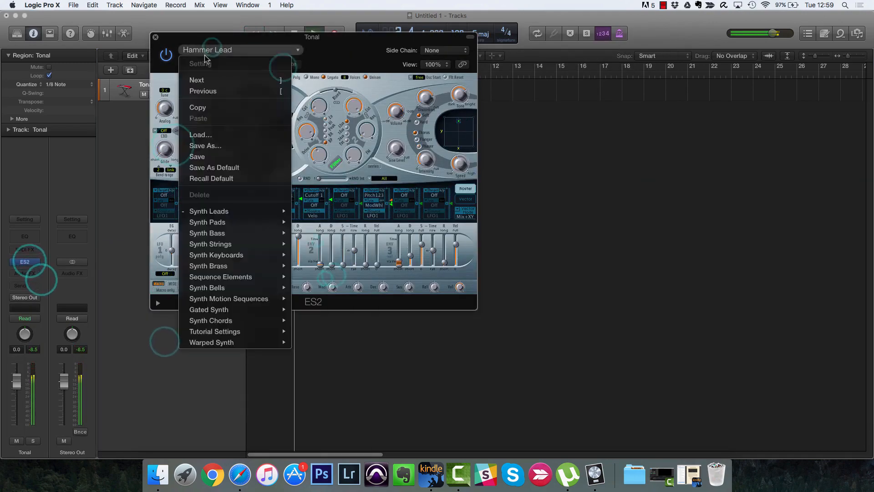
left_click(205, 57)
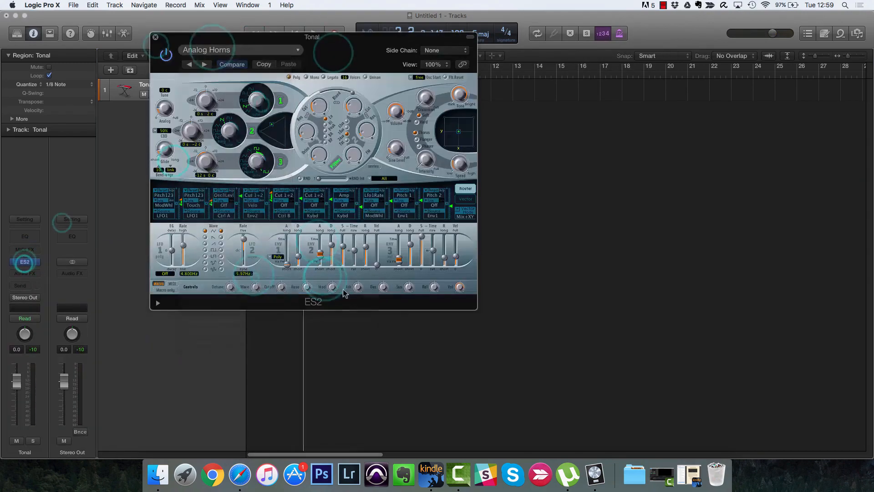
left_click(207, 50)
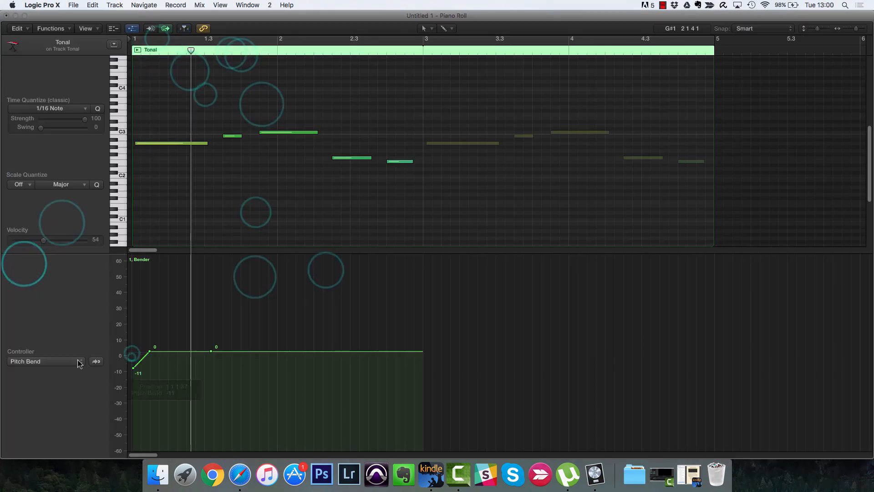
- Pull the middle pitch bend point down to -42 halfway through the first note and play the result
left_click_drag(150, 351, 174, 405)
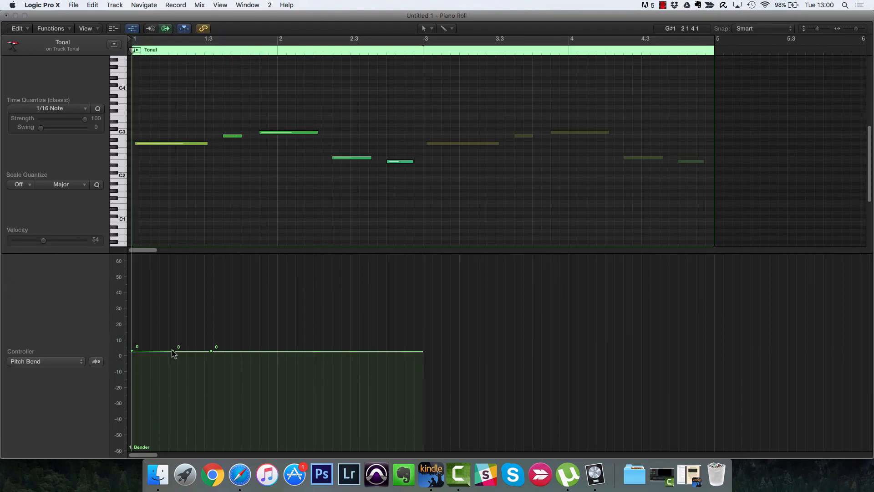
left_click_drag(173, 351, 174, 415)
key("space")
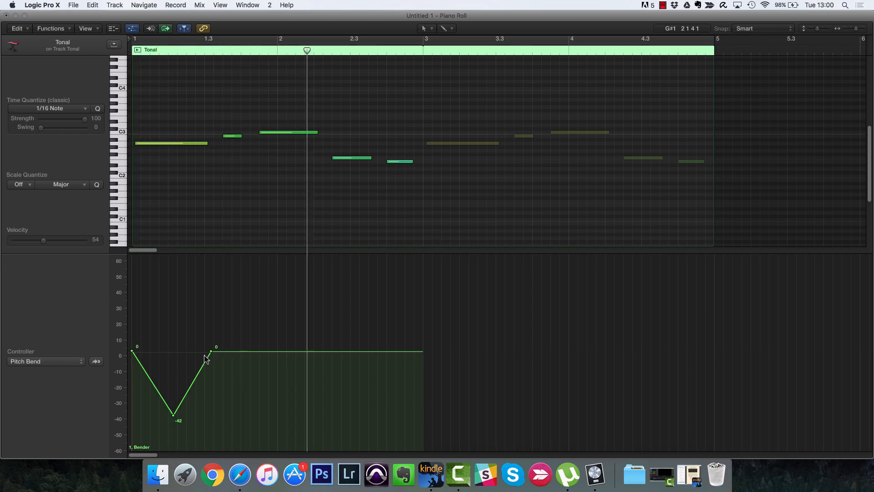
- Add a narrow pitch bend dip to -37 at the start of the third note and play from just before it
left_click(259, 351)
left_click_drag(266, 351, 269, 407)
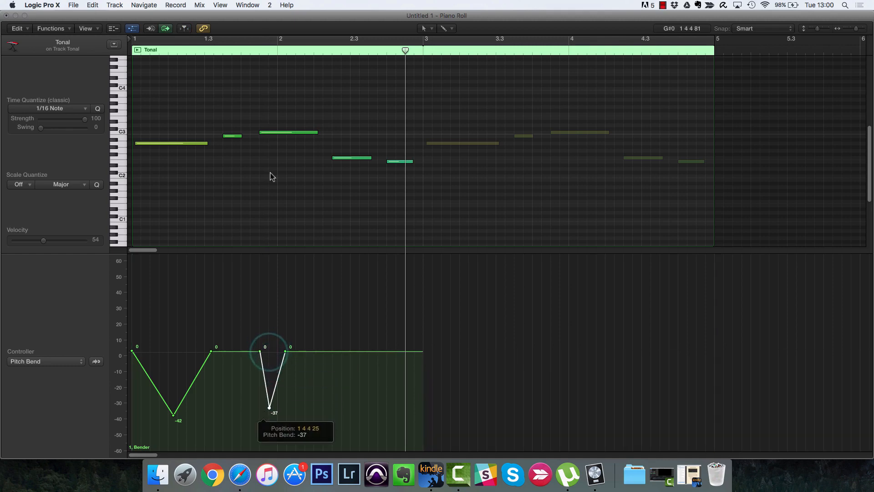
double_click(245, 42)
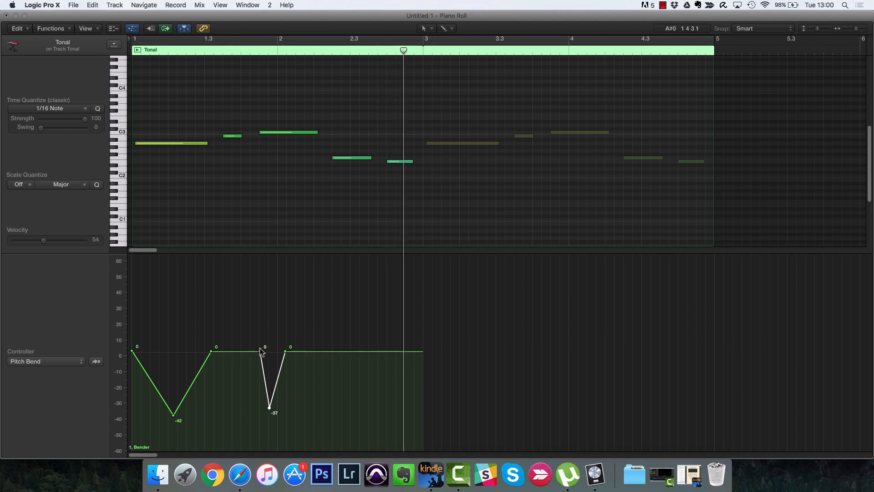
- Start the second pitch bend dip earlier, flatten its bottom with another point at -37, and play the result
left_click_drag(260, 351, 244, 351)
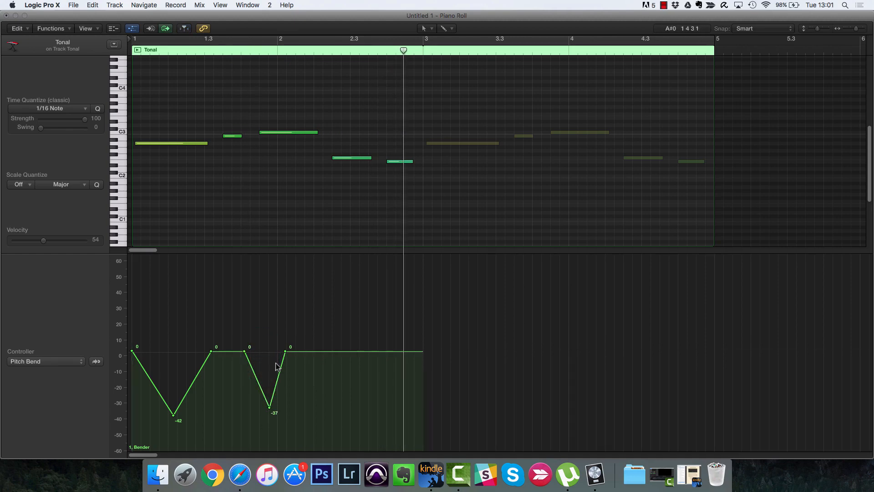
left_click_drag(270, 407, 258, 407)
double_click(243, 50)
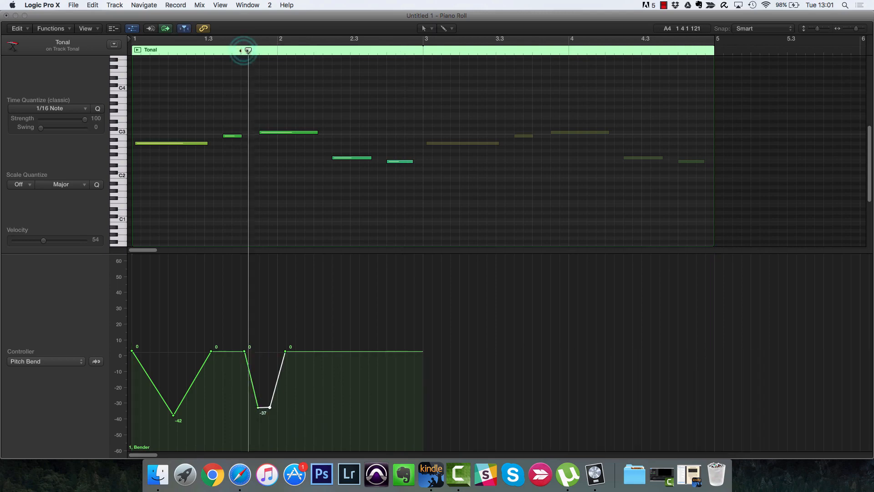
double_click(244, 50)
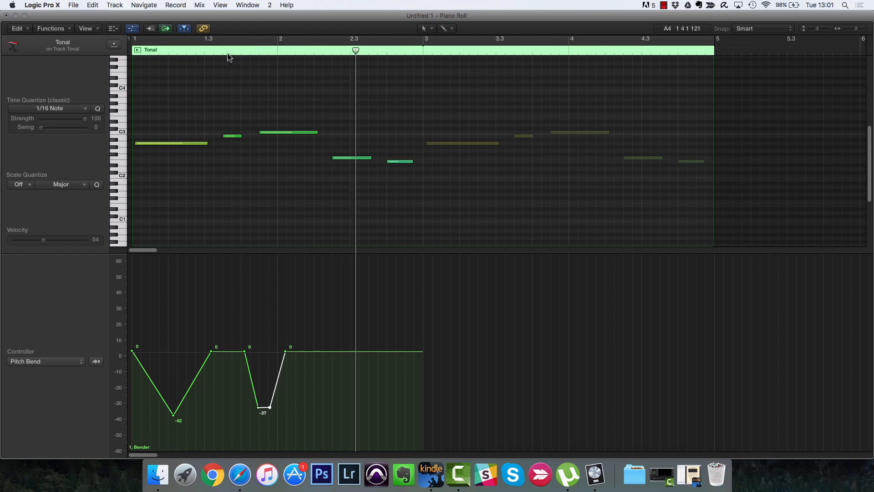
key("space")
key("Return")
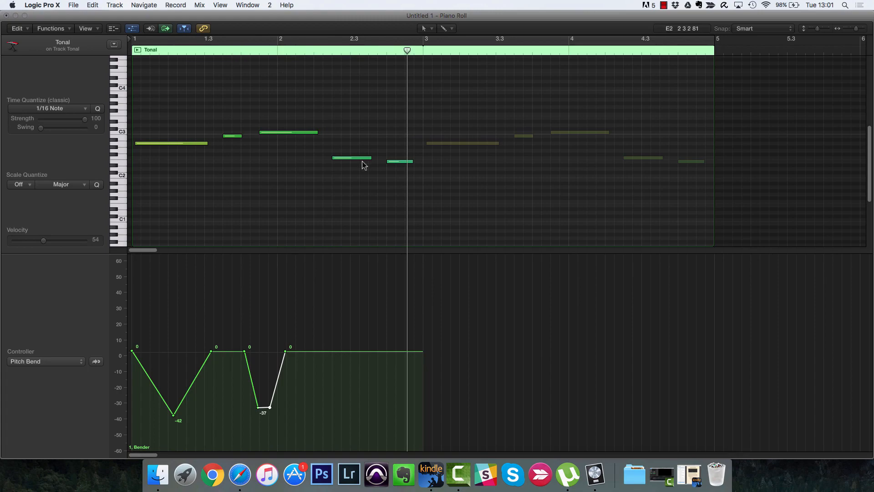
- Copy the flat-bottomed pitch bend dip onto the fourth note and play from just before the third note
key("super+w")
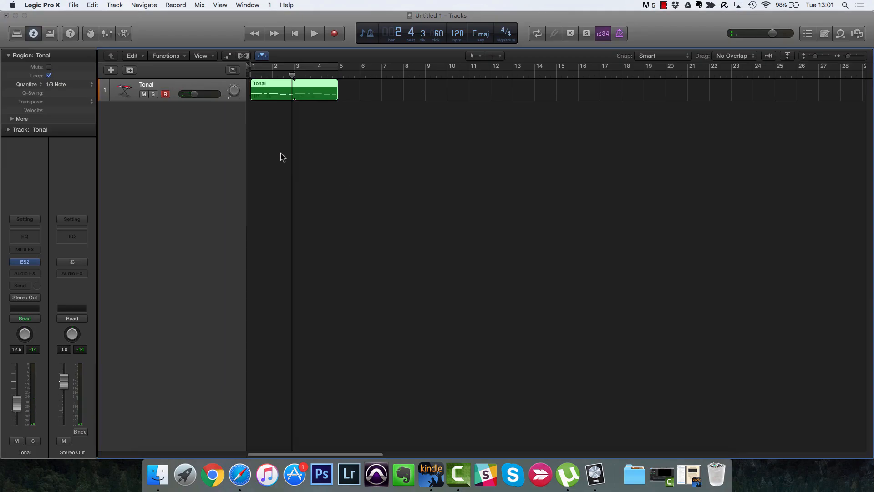
key("super+4")
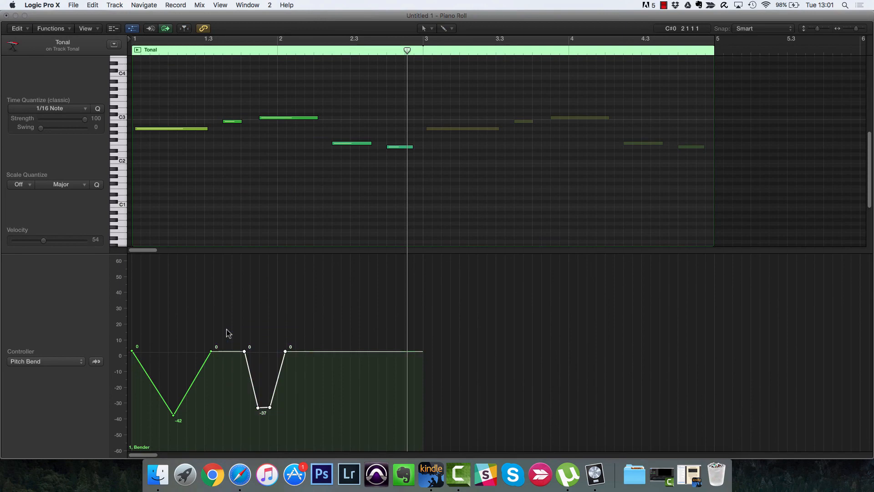
left_click_drag(244, 351, 323, 351)
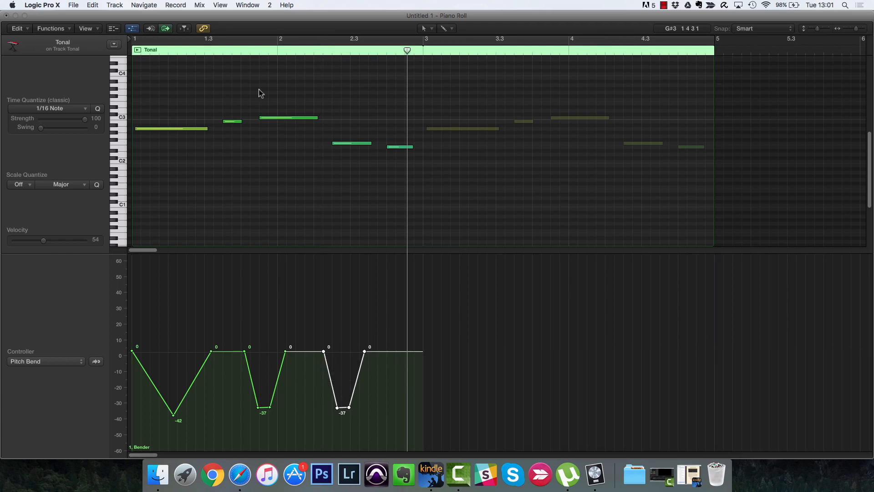
left_click(241, 54)
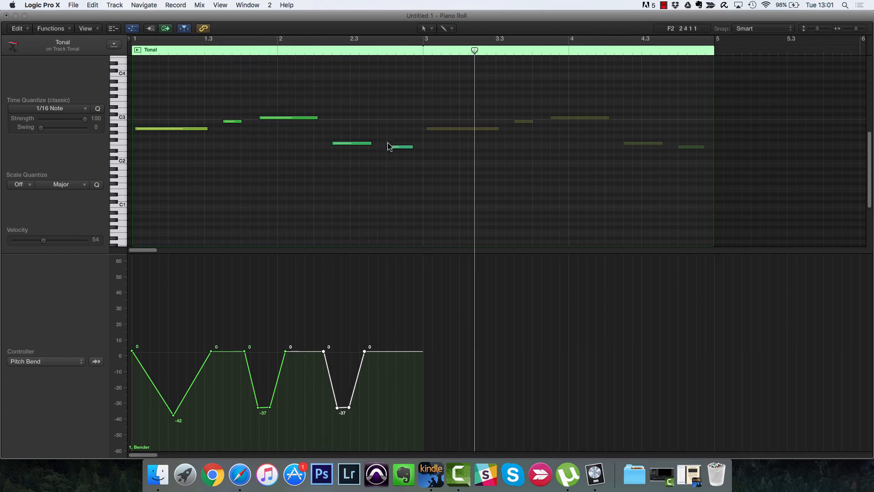
- Delete the -42 pitch bend point under the first note and play the region from the start
double_click(173, 415)
key("Return")
key("space")
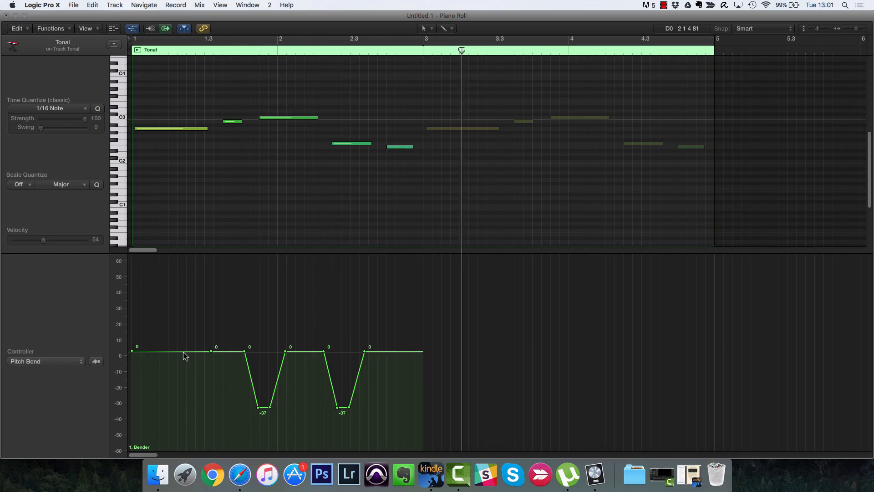
- Switch MIDI Draw to Modulation, draw points of 88, 7, 78 and 8 across the first note, and play them
left_click(60, 360)
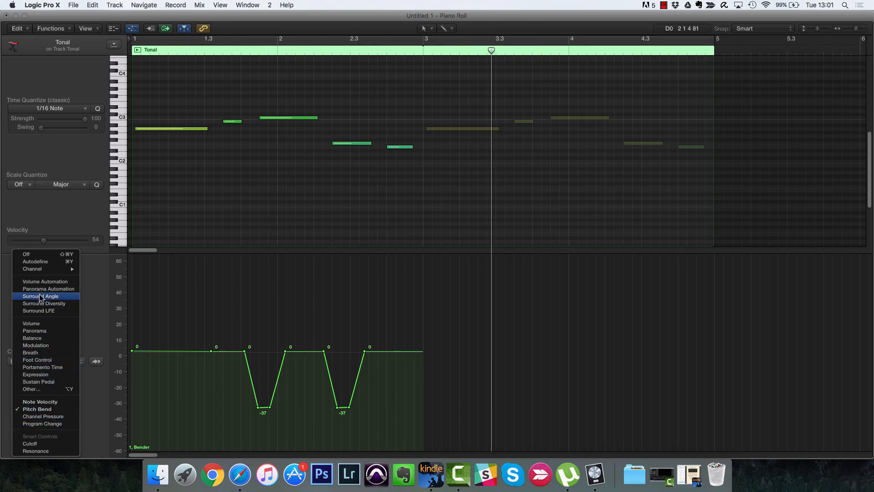
left_click(63, 347)
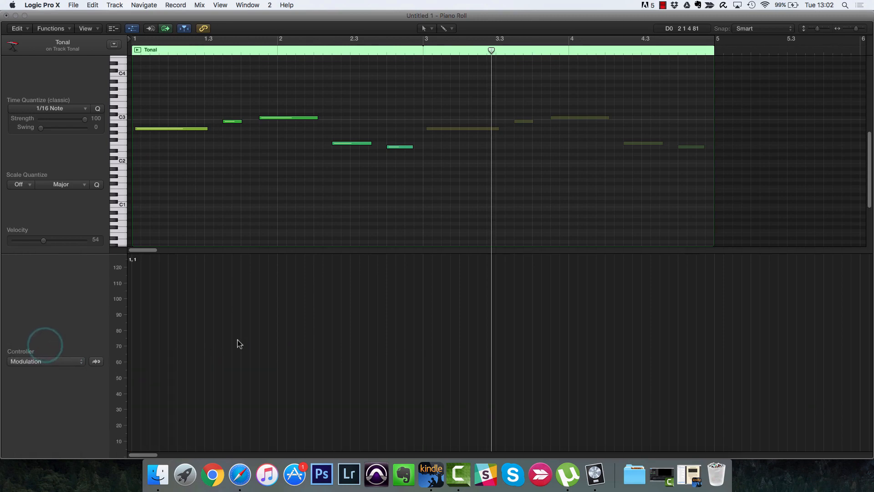
left_click(144, 315)
left_click_drag(154, 314, 172, 315)
left_click(156, 316)
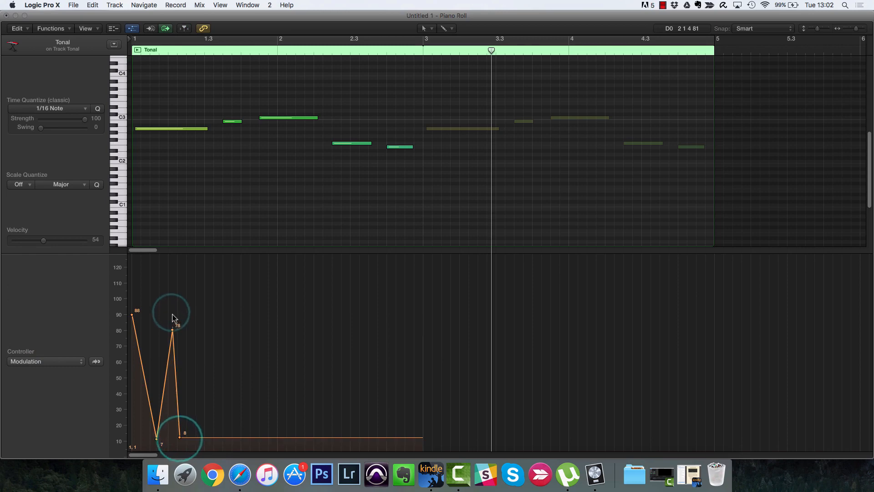
key("space")
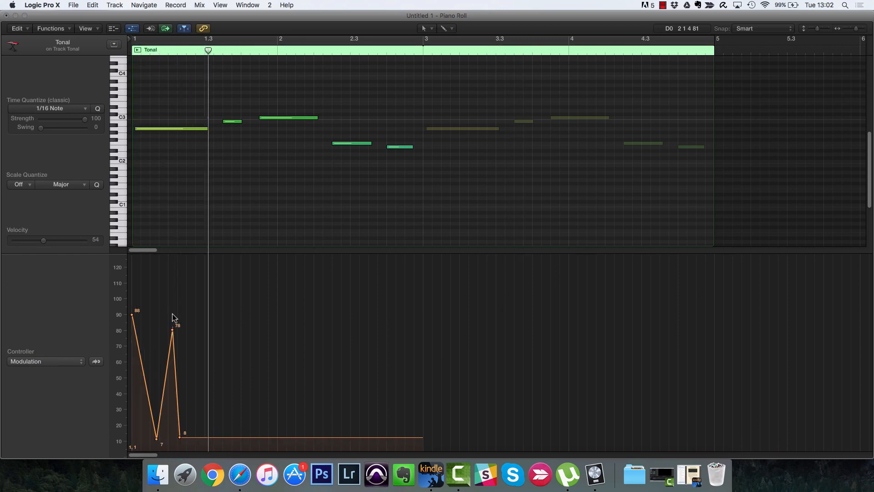
- Raise the last modulation point to 127 near the first note's end, play it, and add another point beside it
left_click_drag(180, 436, 204, 226)
key("space")
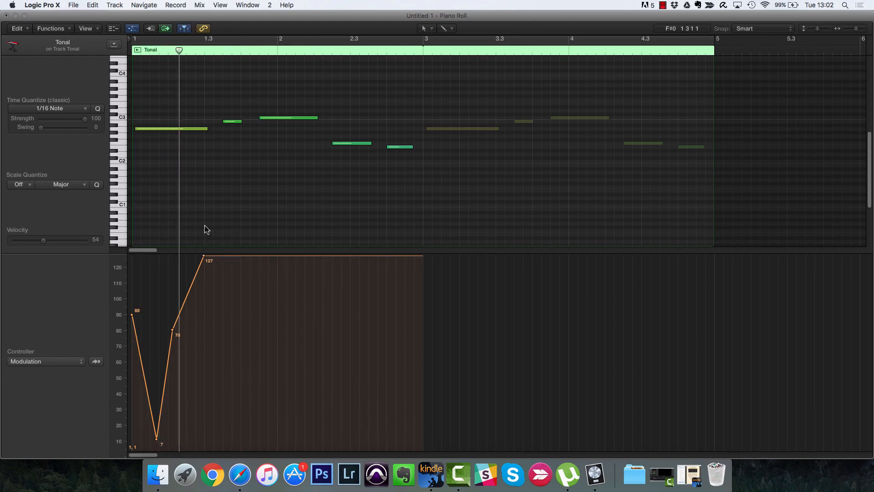
left_click(204, 256)
left_click_drag(204, 256, 215, 255)
left_click(204, 257)
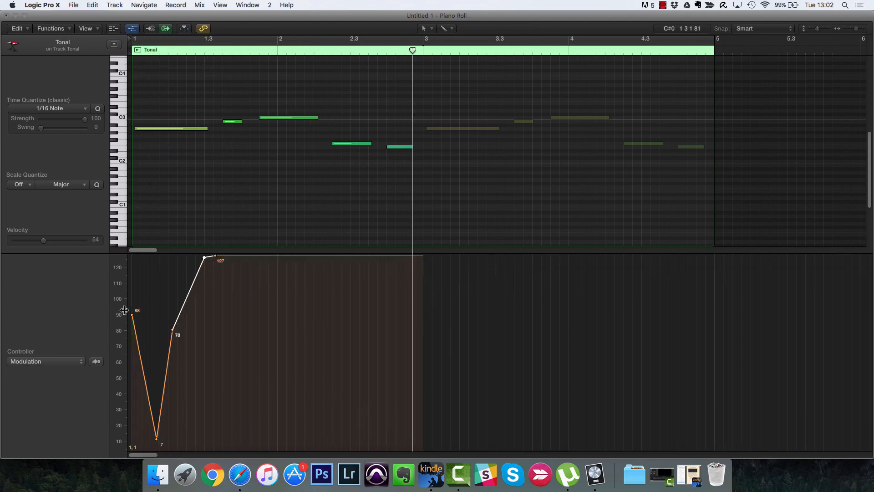
- Reshape the modulation curve to 0 across the first note, 127 across most of the third note and 0 after it, and play it
left_click_drag(132, 317, 117, 460)
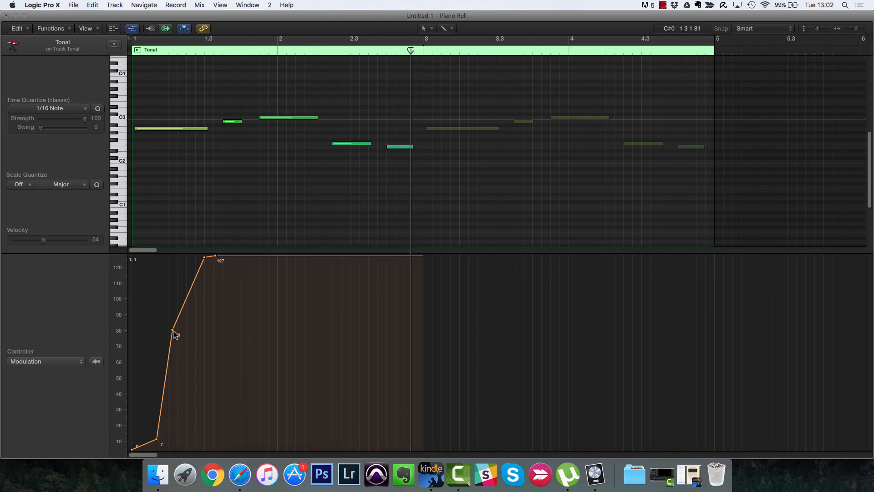
left_click_drag(172, 330, 156, 452)
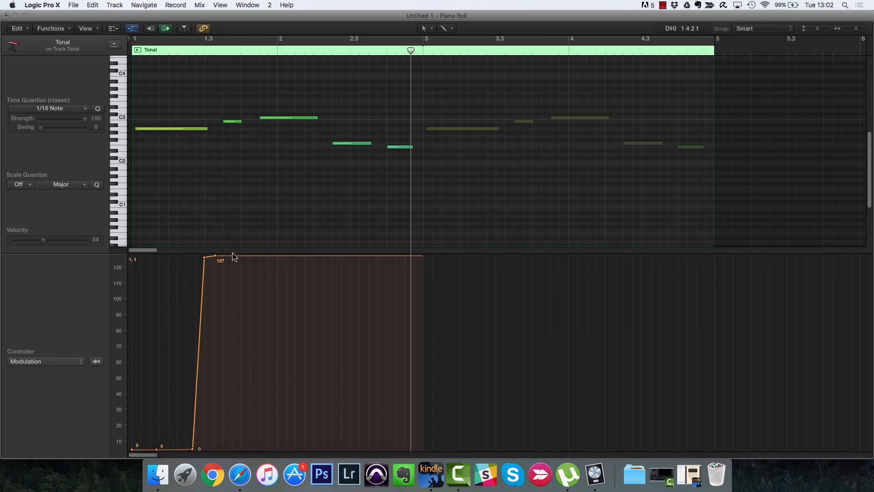
left_click(255, 255)
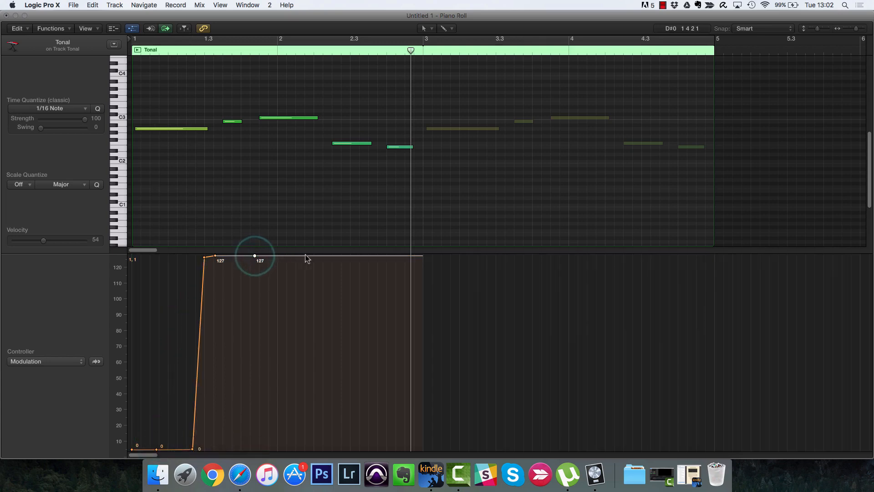
left_click_drag(216, 258, 215, 450)
left_click(205, 258)
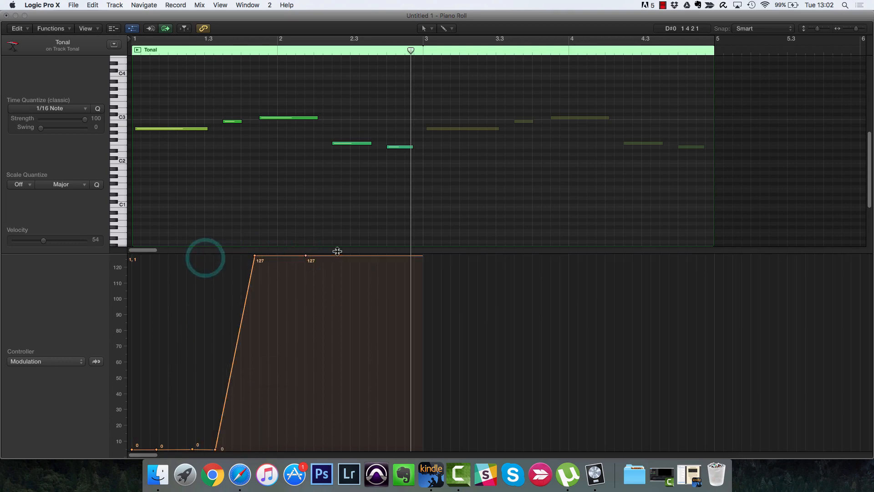
left_click_drag(334, 256, 322, 469)
key("space")
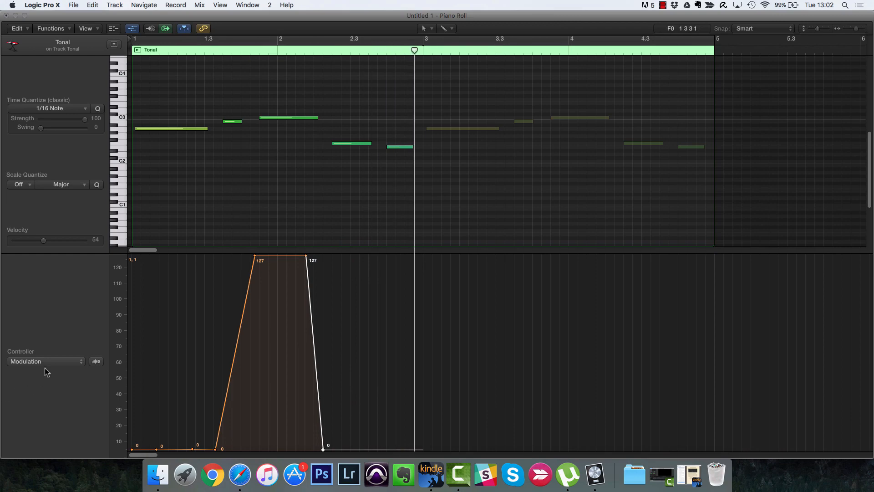
- Switch MIDI Draw to Note Velocity and redraw the second, third and fourth notes' velocities as a rising series
left_click(75, 364)
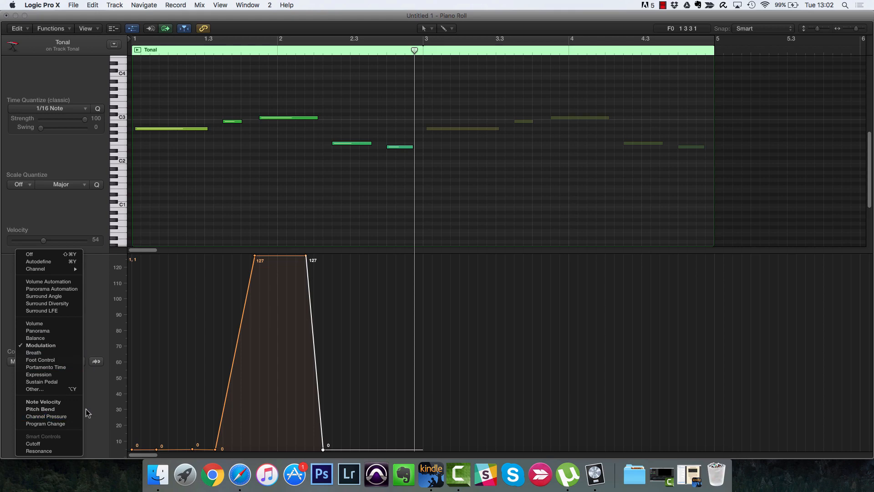
left_click(54, 403)
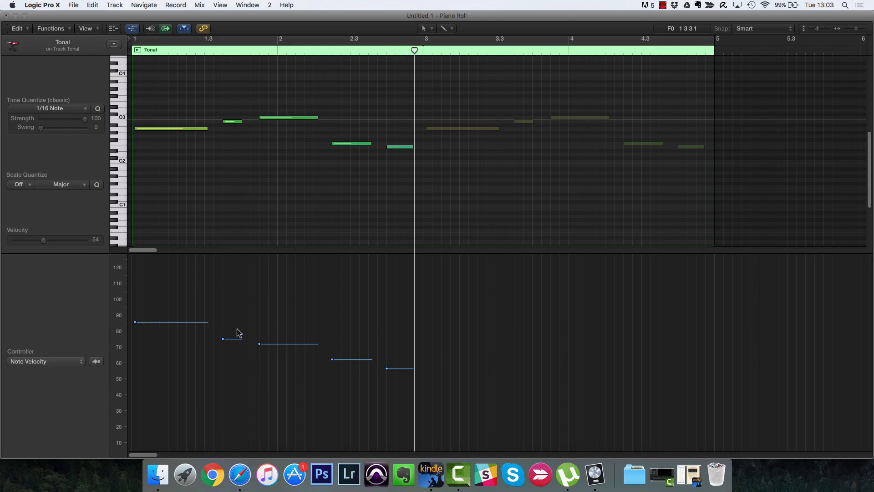
left_click_drag(223, 339, 259, 347)
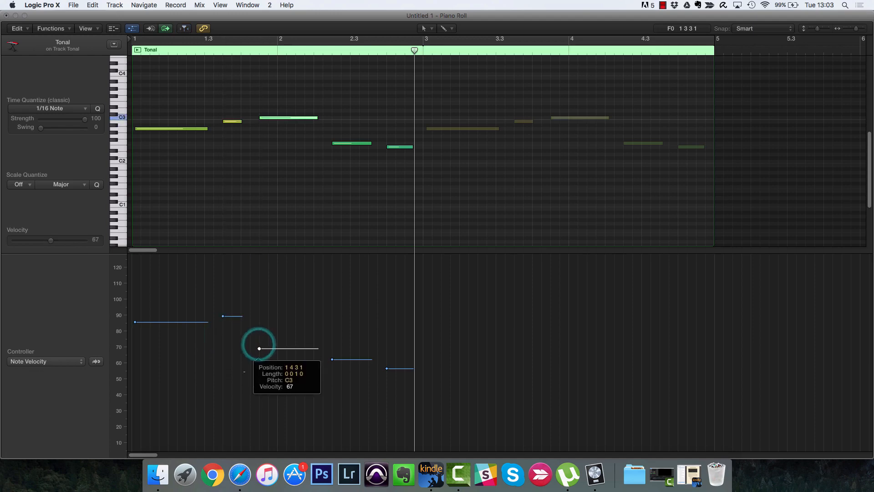
left_click_drag(149, 406, 360, 330)
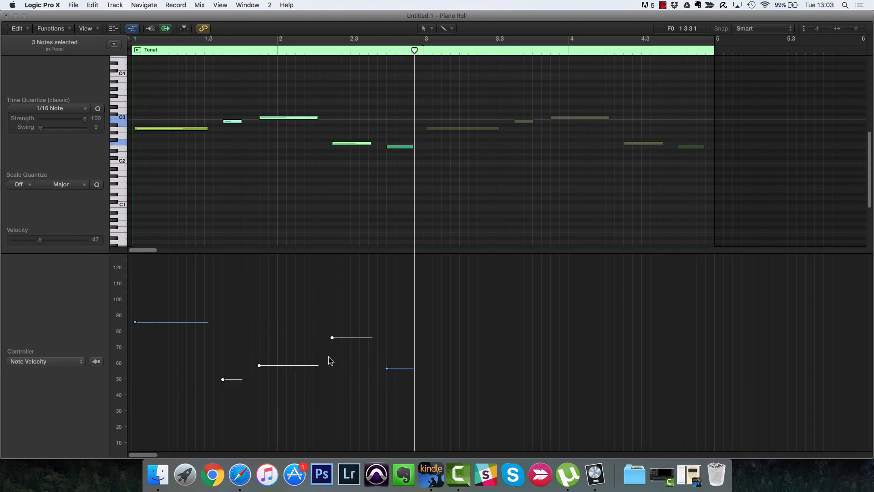
- Redraw the second, third and fourth notes' velocities to about 55, 70 and 105, and lower the fifth note's velocity to 28
left_click_drag(223, 328, 395, 317)
left_click_drag(253, 306, 351, 330)
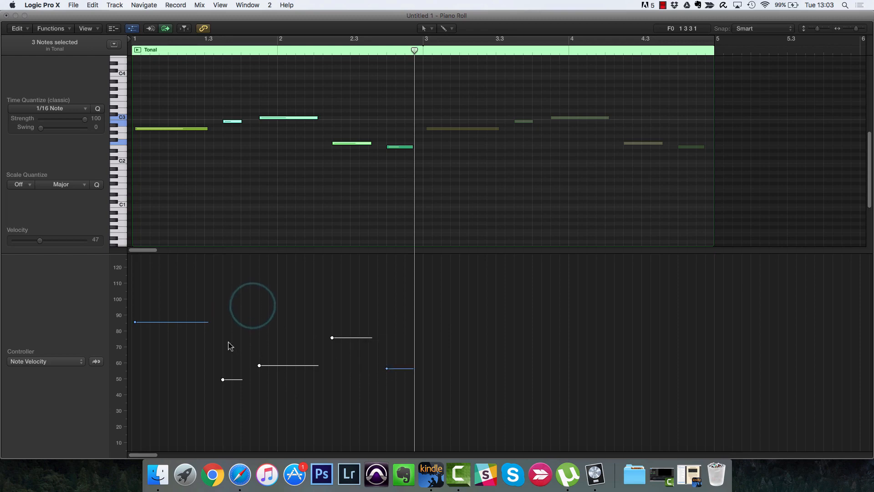
left_click_drag(230, 289, 395, 290)
mouse_move(218, 367)
left_mouse_down()
mouse_move(258, 358)
mouse_move(268, 343)
mouse_move(315, 411)
mouse_move(397, 411)
left_mouse_up()
left_click_drag(351, 368, 347, 387)
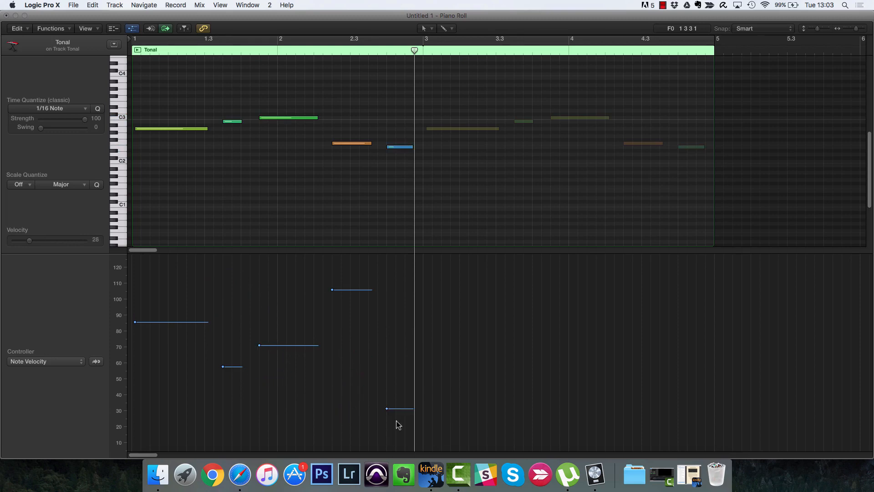